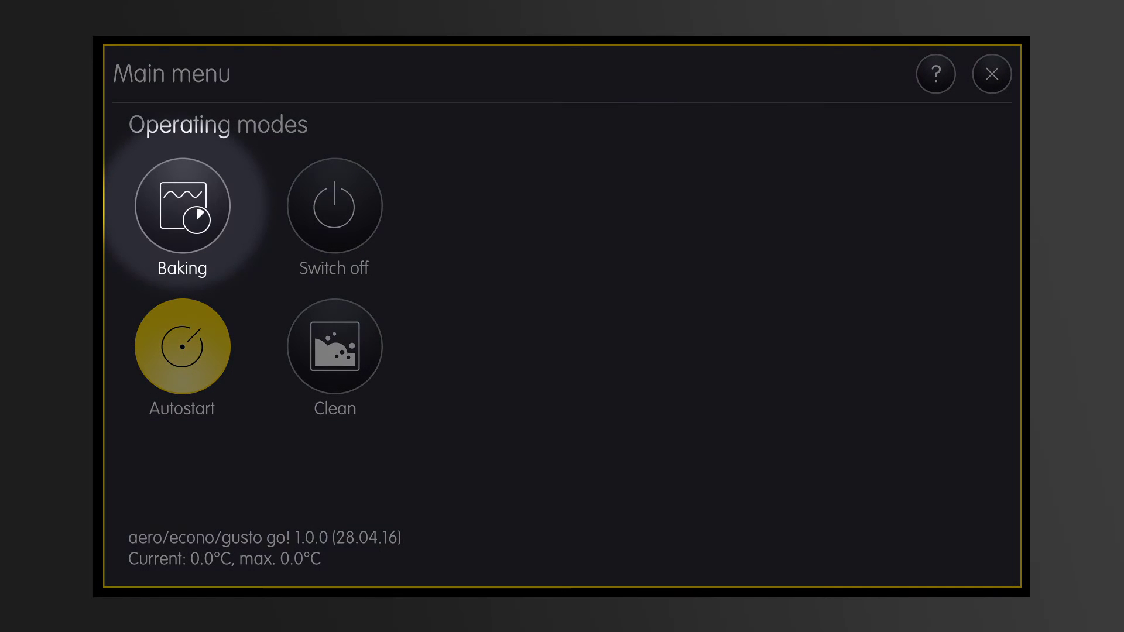
Step: Step main-menu focus from Baking down to Autostart, then right to Clean
{"action": "key", "text": "Down"}
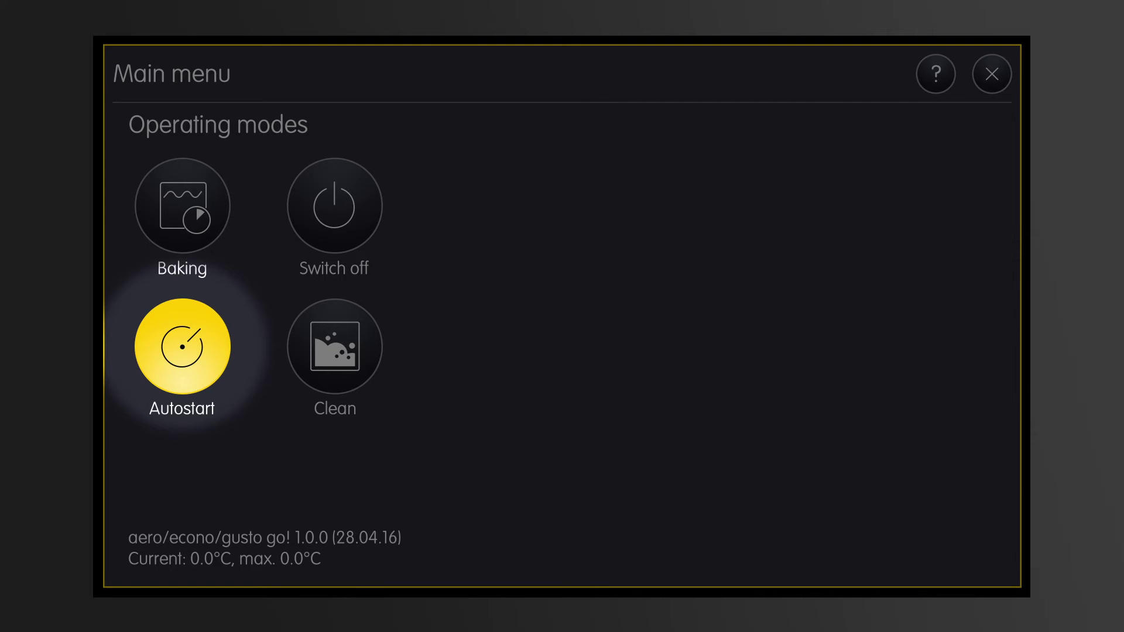
{"action": "key", "text": "Right"}
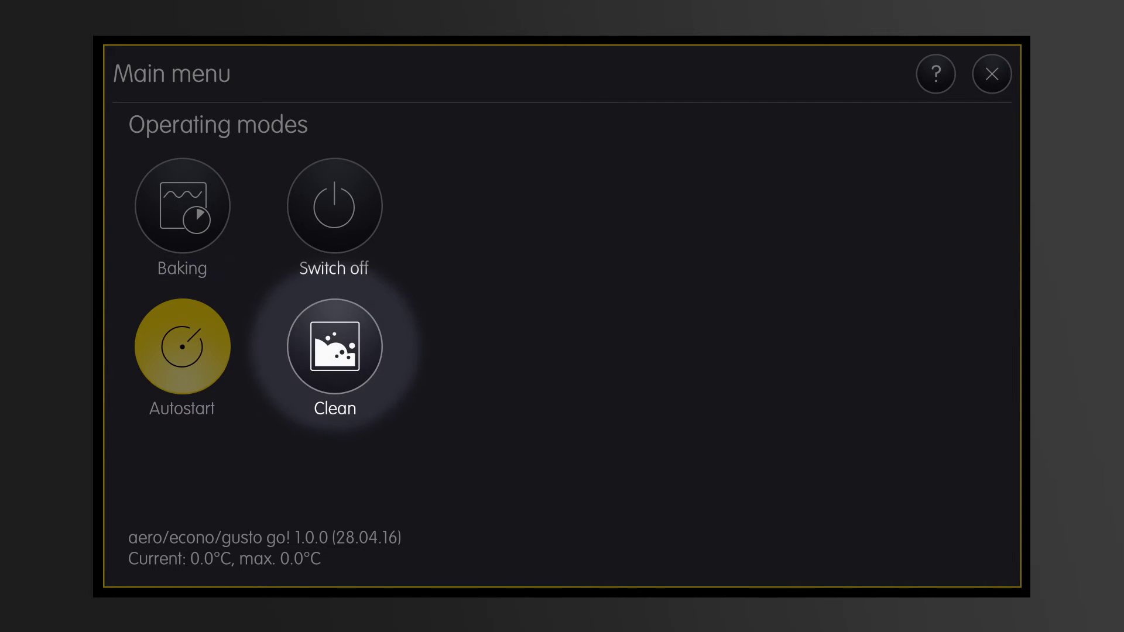